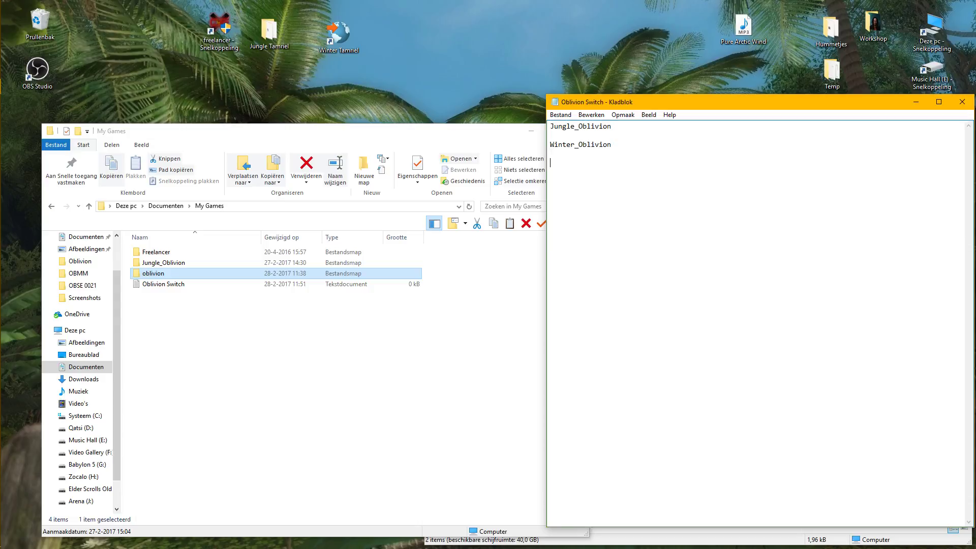
- Paste the folder name oblivion as the third entry in the Oblivion Switch note and copy the name Winter_Oblivion
{"action": "right_click", "coordinate": [563, 163]}
{"action": "left_click", "coordinate": [575, 204]}
{"action": "left_click_drag", "start_coordinate": [614, 146], "coordinate": [549, 145]}
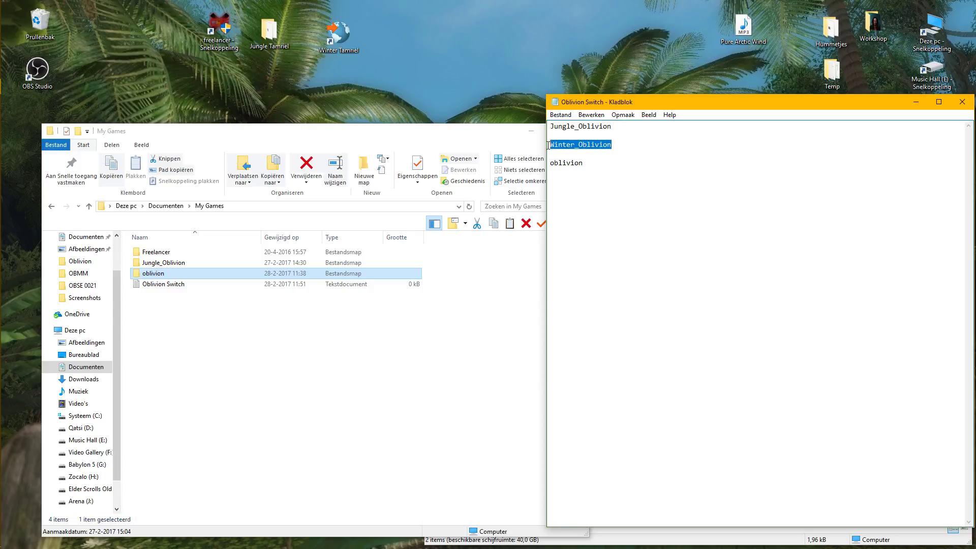
{"action": "right_click", "coordinate": [565, 144]}
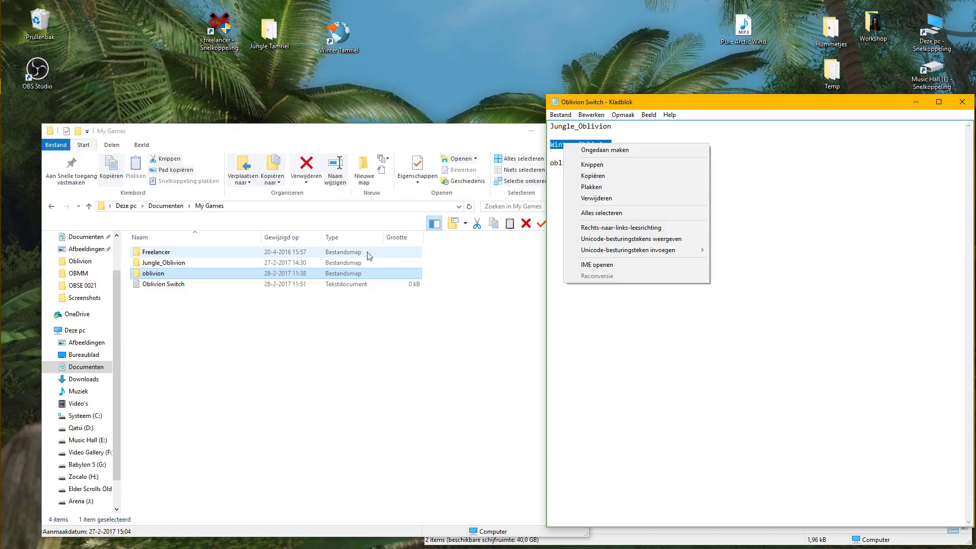
{"action": "left_click", "coordinate": [593, 176]}
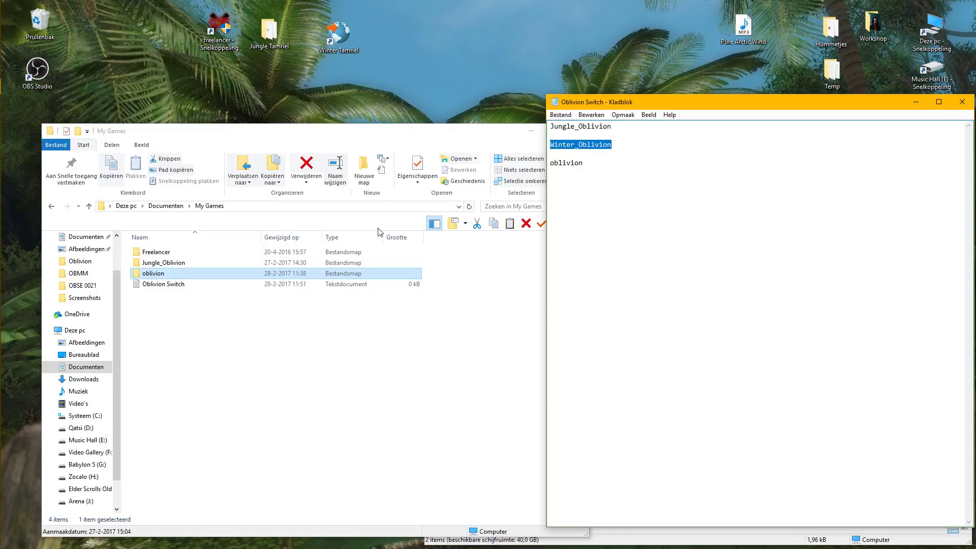
- Rename the oblivion folder in My Games as Winter_Oblivion, using the copied name
{"action": "left_click", "coordinate": [158, 277]}
{"action": "left_click", "coordinate": [157, 275]}
{"action": "left_click", "coordinate": [157, 275]}
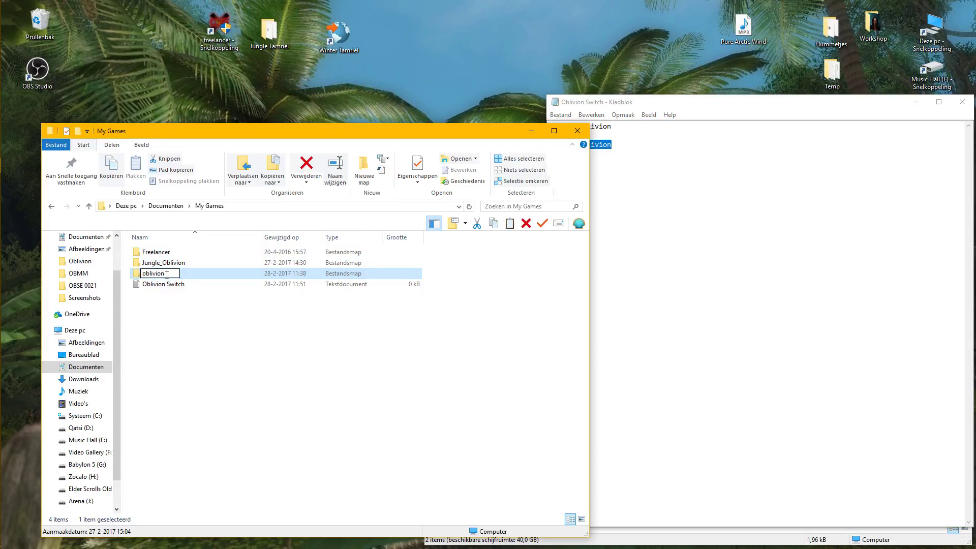
{"action": "double_click", "coordinate": [145, 273]}
{"action": "right_click", "coordinate": [153, 275]}
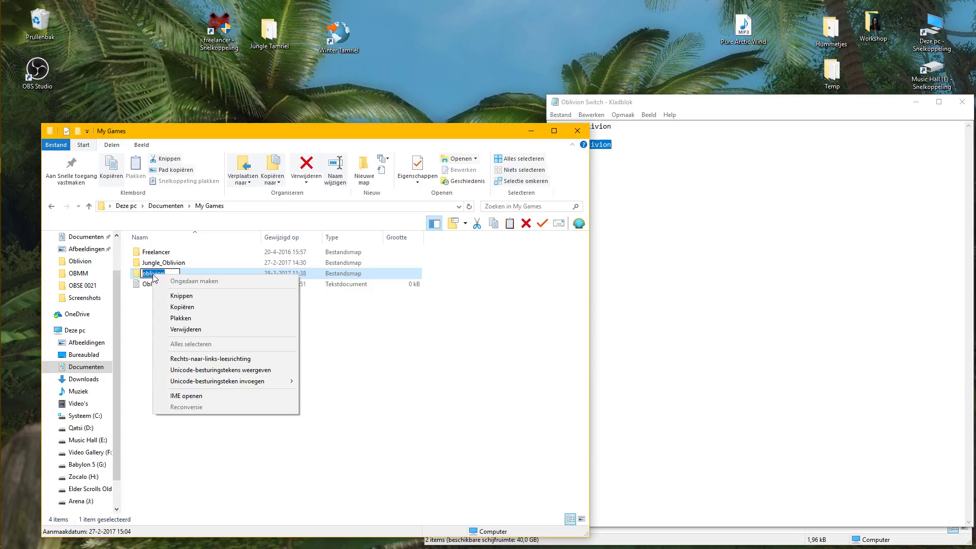
{"action": "left_click", "coordinate": [173, 322]}
{"action": "left_click", "coordinate": [180, 354]}
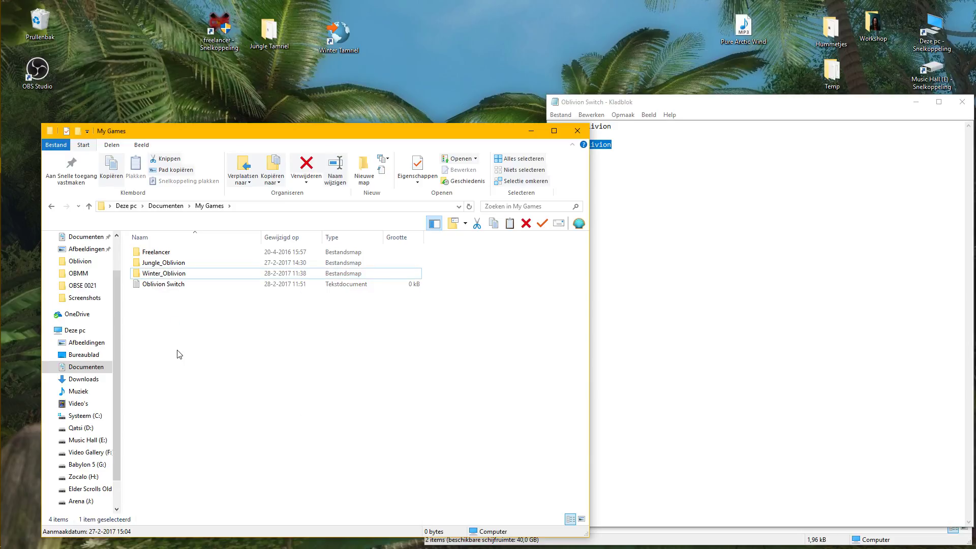
- Copy the name oblivion from the note and rename the Jungle_Oblivion folder in My Games as oblivion
{"action": "left_click", "coordinate": [597, 170]}
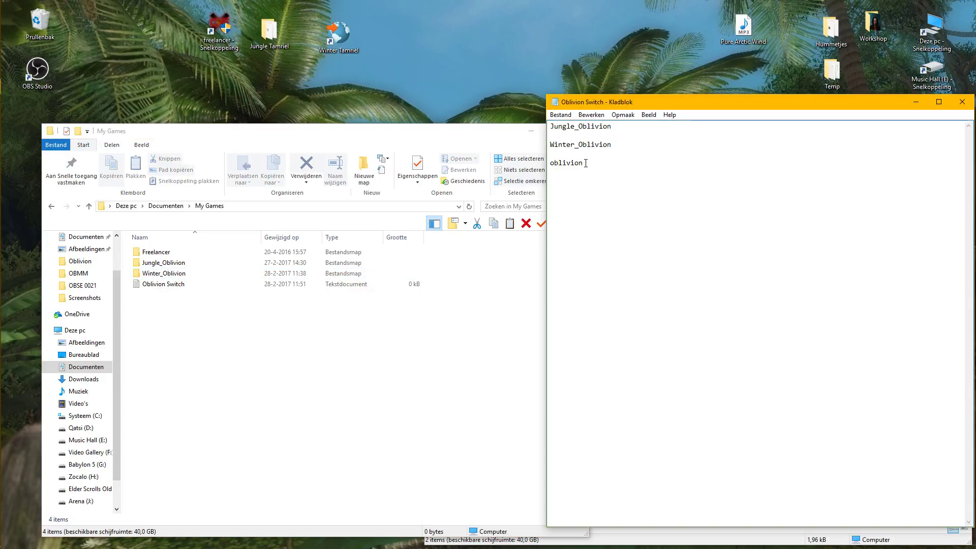
{"action": "left_click_drag", "start_coordinate": [586, 164], "coordinate": [549, 163]}
{"action": "right_click", "coordinate": [563, 162]}
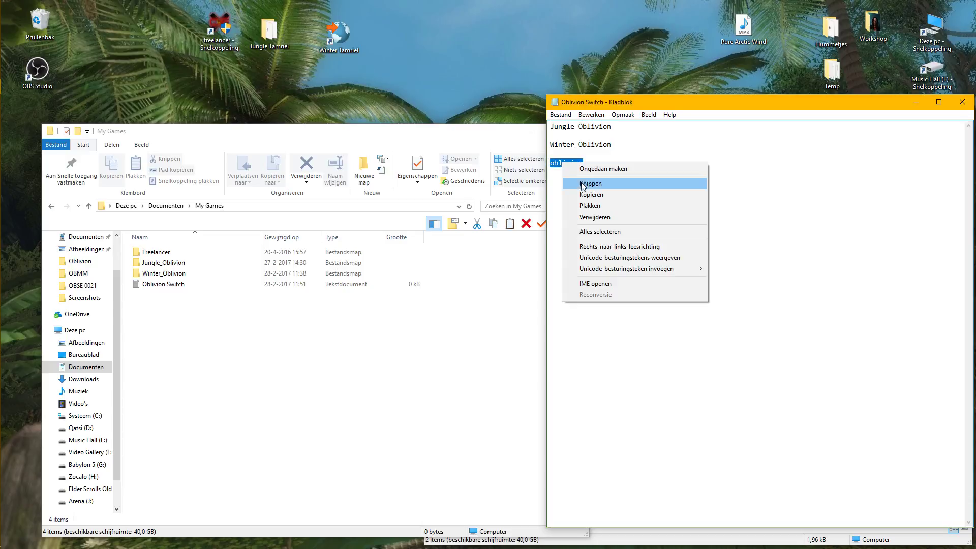
{"action": "left_click", "coordinate": [589, 195]}
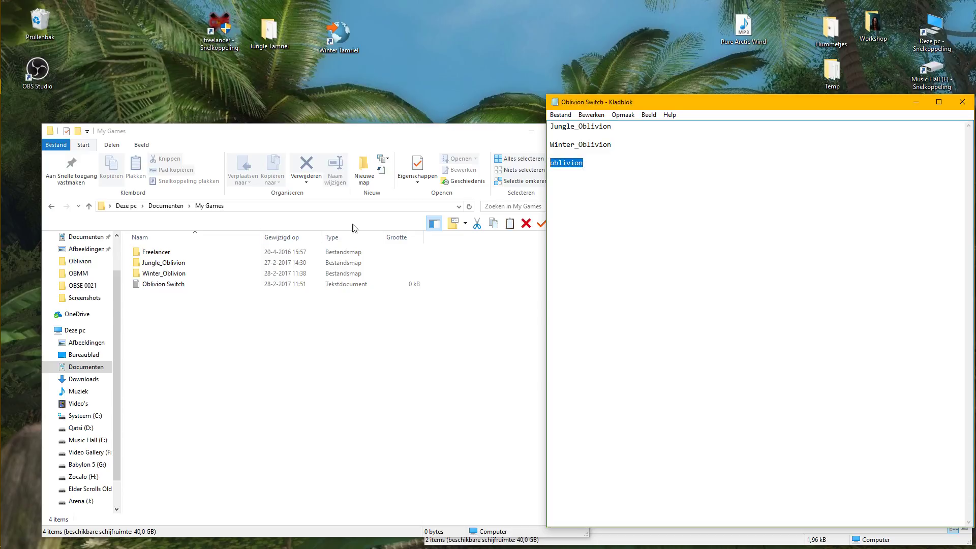
{"action": "left_click", "coordinate": [177, 265]}
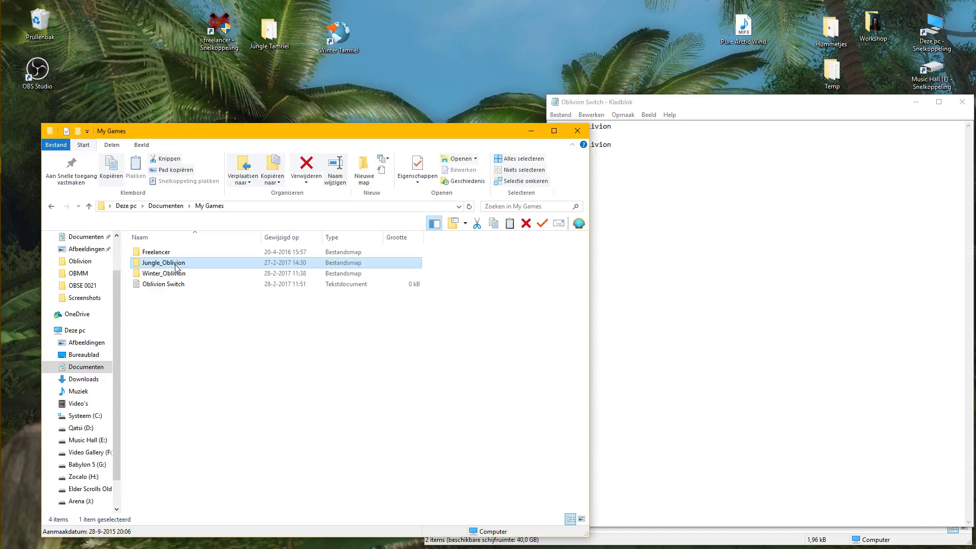
{"action": "left_click", "coordinate": [175, 264]}
{"action": "right_click", "coordinate": [172, 261]}
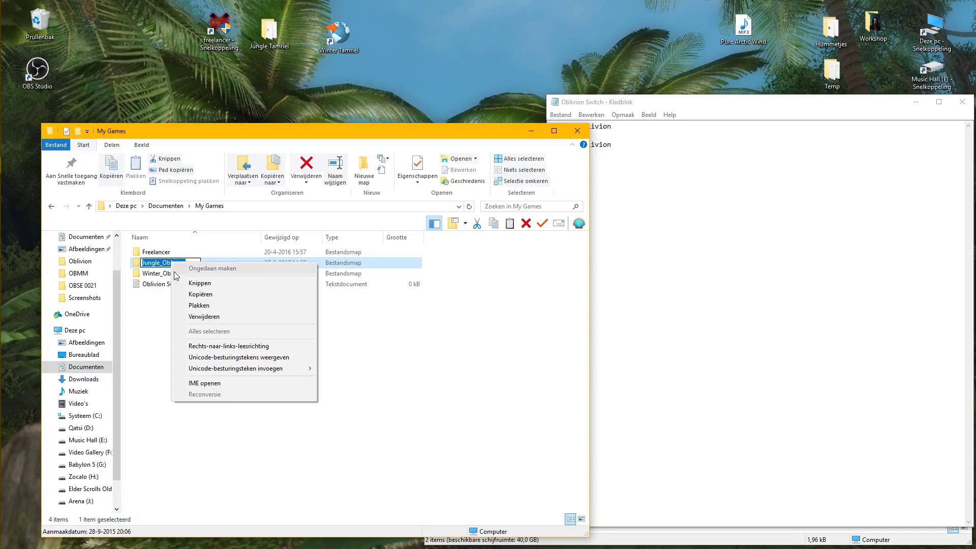
{"action": "left_click", "coordinate": [189, 305]}
{"action": "left_click", "coordinate": [179, 341]}
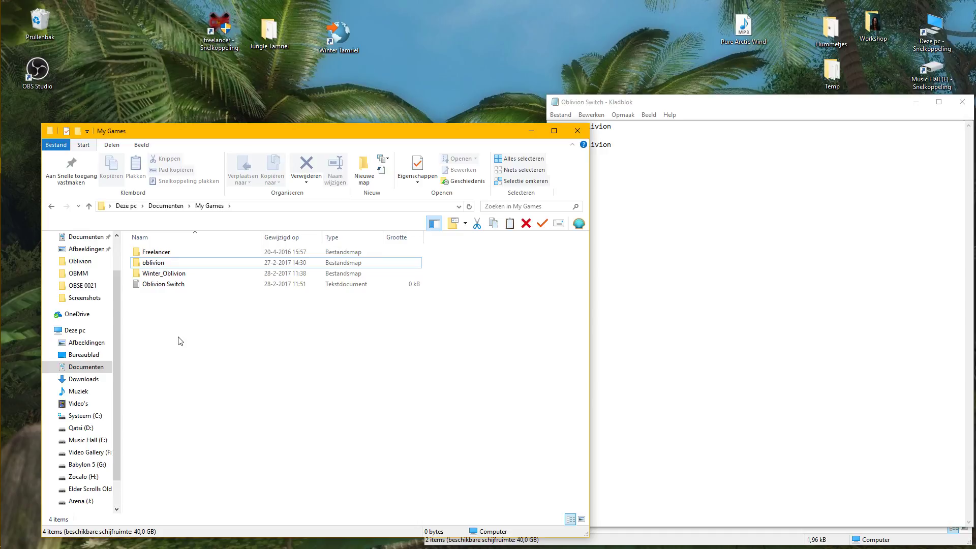
- Create a desktop folder named Winter Tamriel with the name copied from the matching shortcut, and move that shortcut into it
{"action": "left_click", "coordinate": [346, 50]}
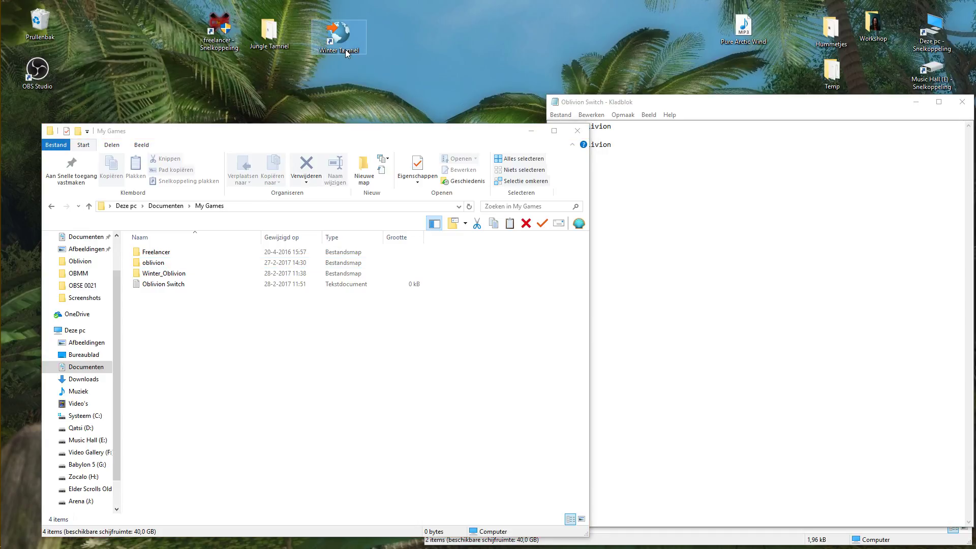
{"action": "left_click", "coordinate": [346, 50]}
{"action": "right_click", "coordinate": [346, 50]}
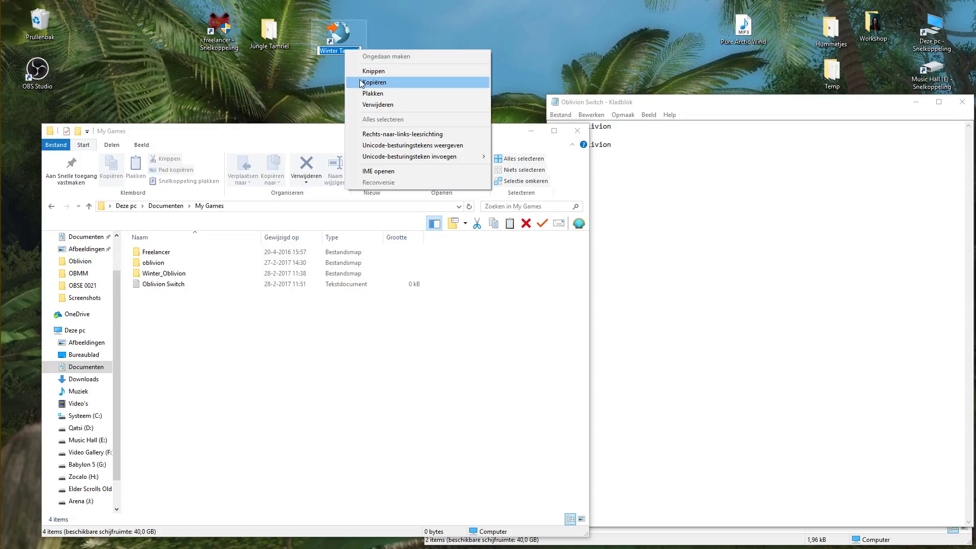
{"action": "left_click", "coordinate": [358, 82]}
{"action": "left_click", "coordinate": [419, 62]}
{"action": "right_click", "coordinate": [413, 44]}
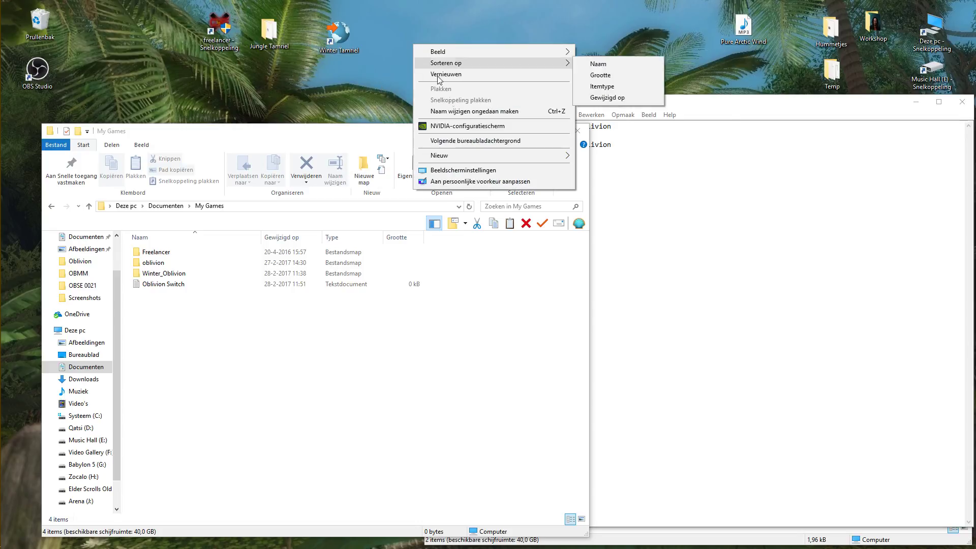
{"action": "mouse_move", "coordinate": [557, 155]}
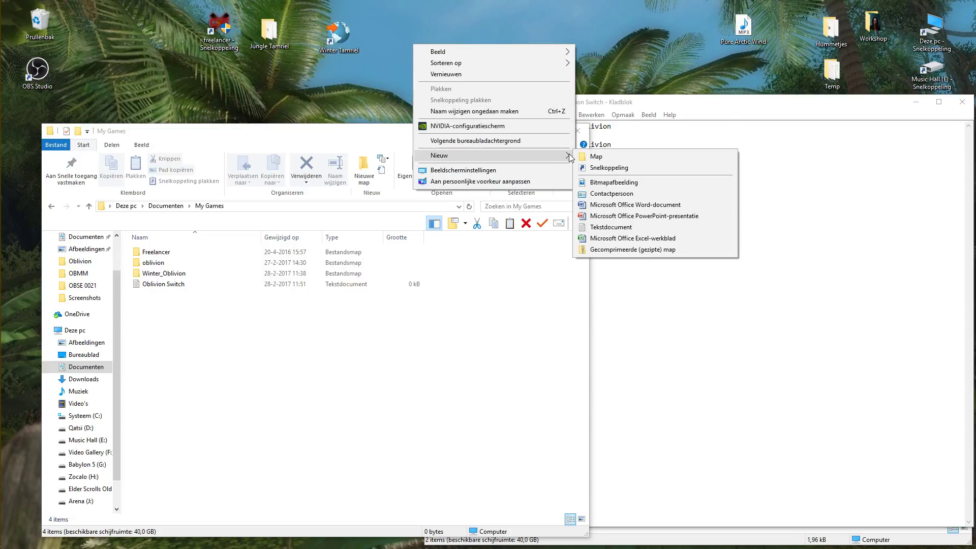
{"action": "left_click", "coordinate": [596, 156]}
{"action": "right_click", "coordinate": [424, 76]}
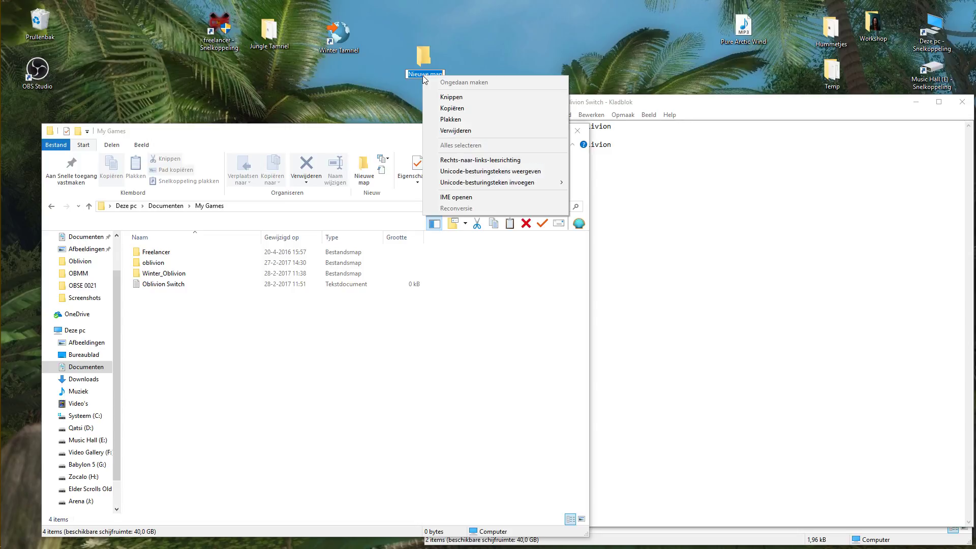
{"action": "left_click", "coordinate": [437, 120]}
{"action": "key", "text": "Return"}
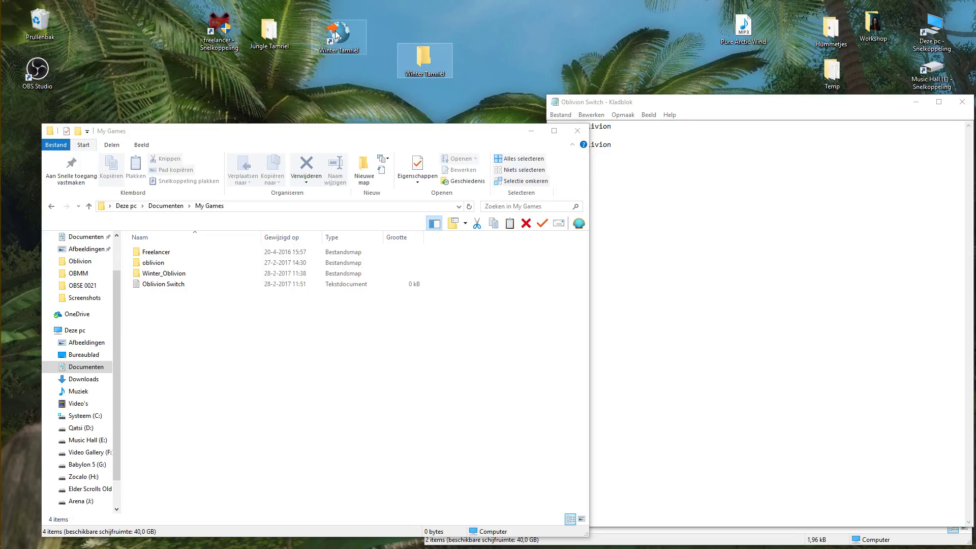
{"action": "left_click_drag", "start_coordinate": [336, 35], "coordinate": [420, 55]}
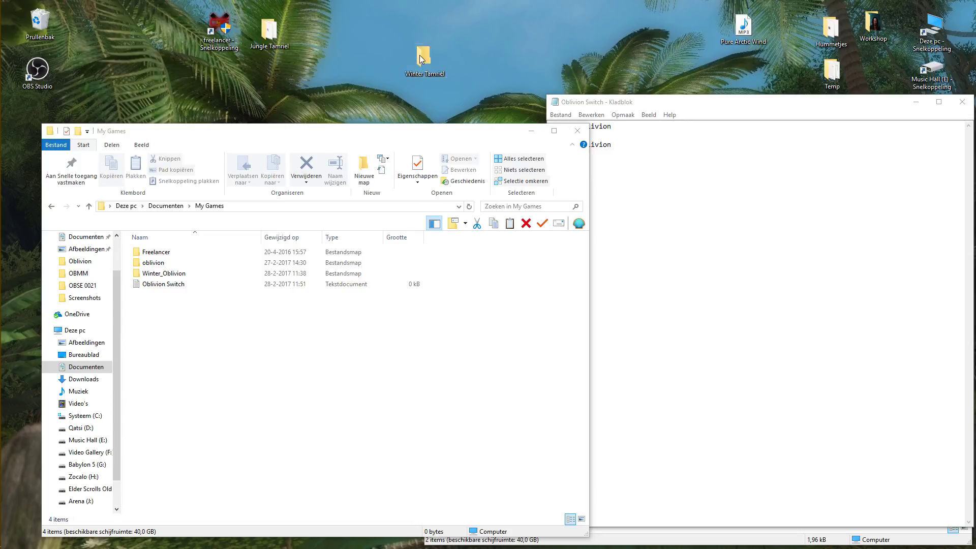
- Move the Tamriel shortcut out of the Jungle Tamriel folder onto the desktop and close the folder
{"action": "double_click", "coordinate": [269, 36]}
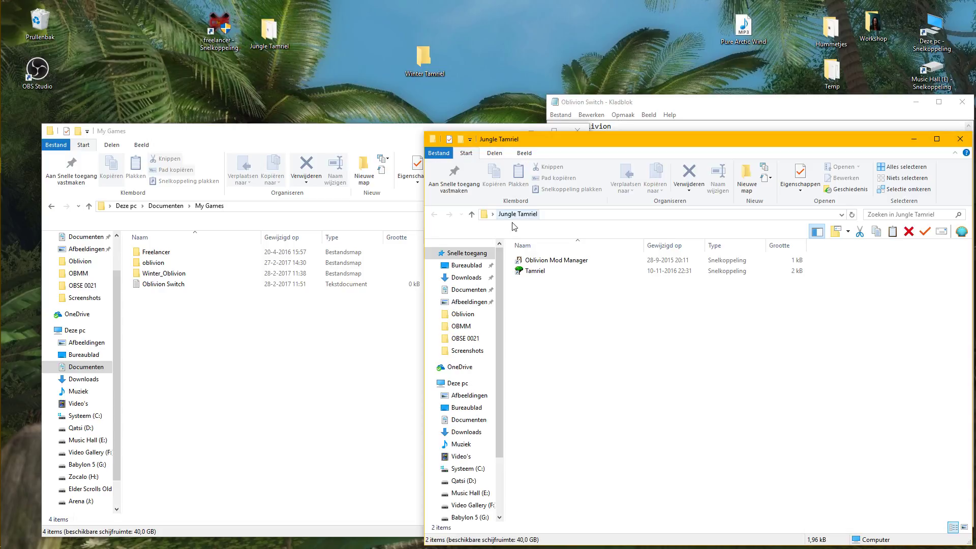
{"action": "left_click_drag", "start_coordinate": [529, 273], "coordinate": [336, 63]}
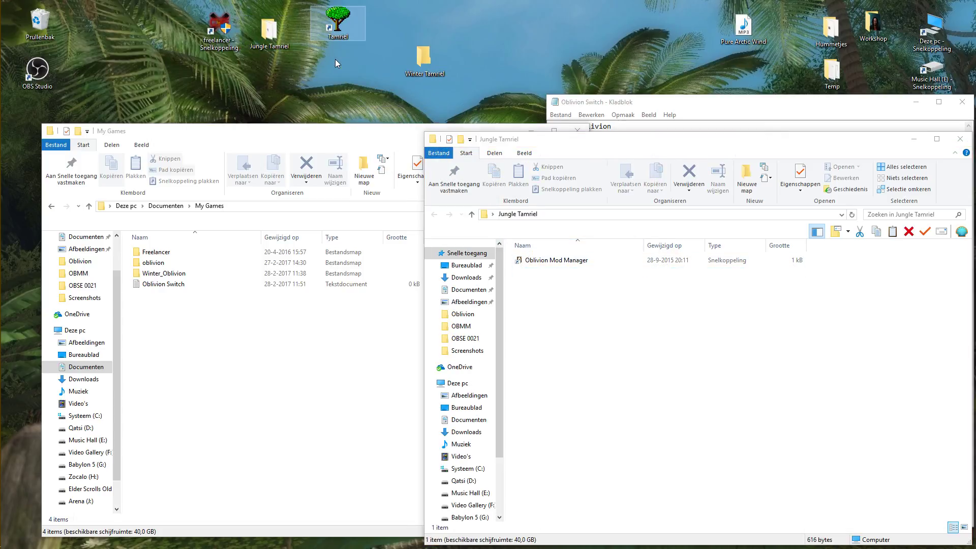
{"action": "left_click", "coordinate": [959, 139]}
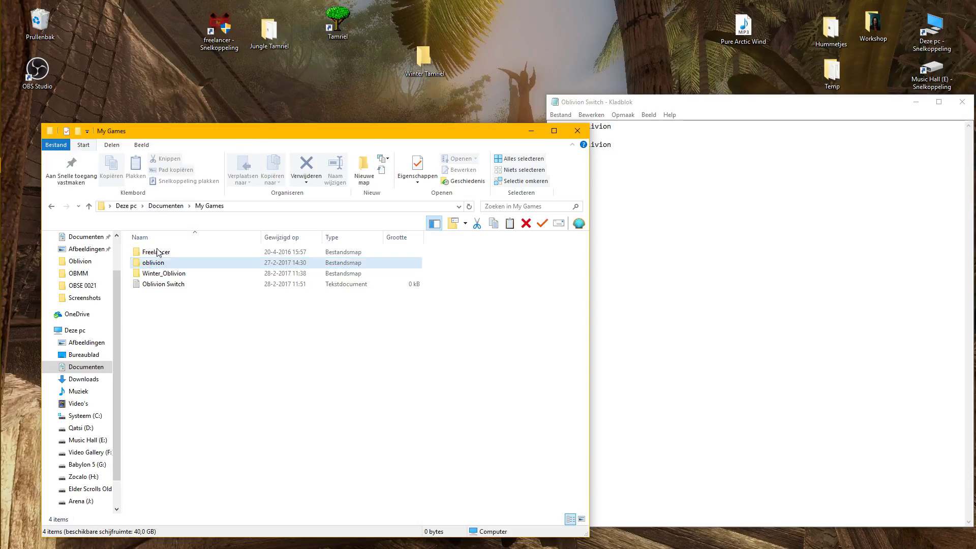
- Launch Oblivion from the Tamriel shortcut to check which saved games it offers to load, and exit the game
{"action": "double_click", "coordinate": [338, 20]}
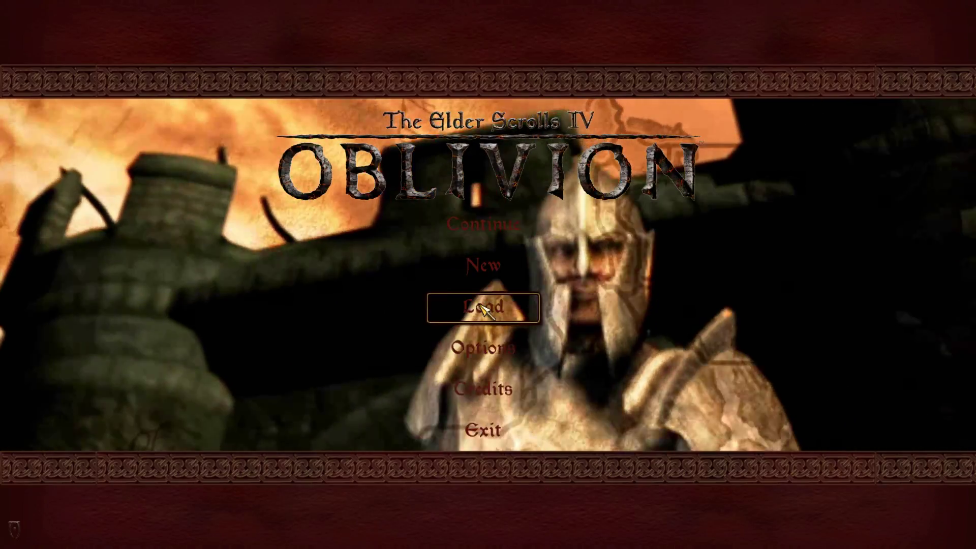
{"action": "left_click", "coordinate": [480, 311]}
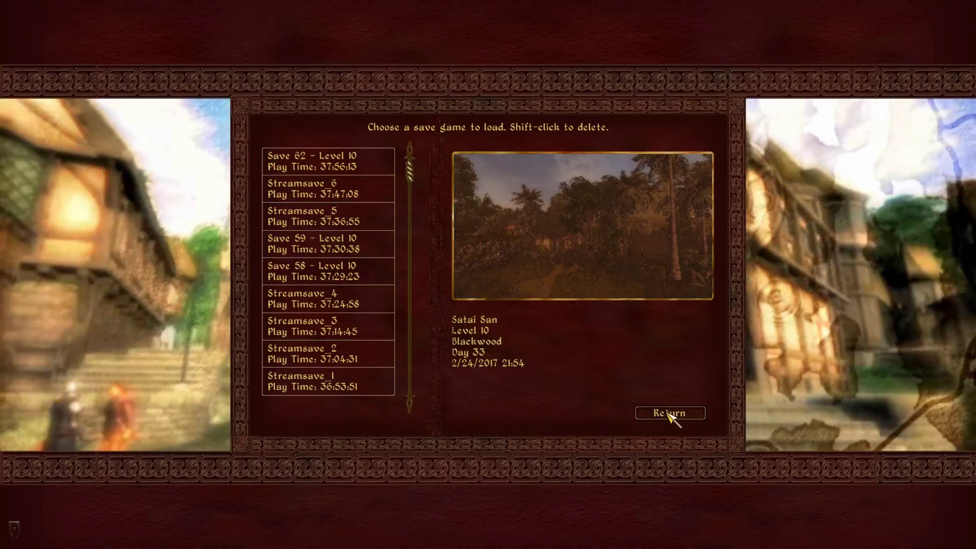
{"action": "left_click", "coordinate": [669, 414]}
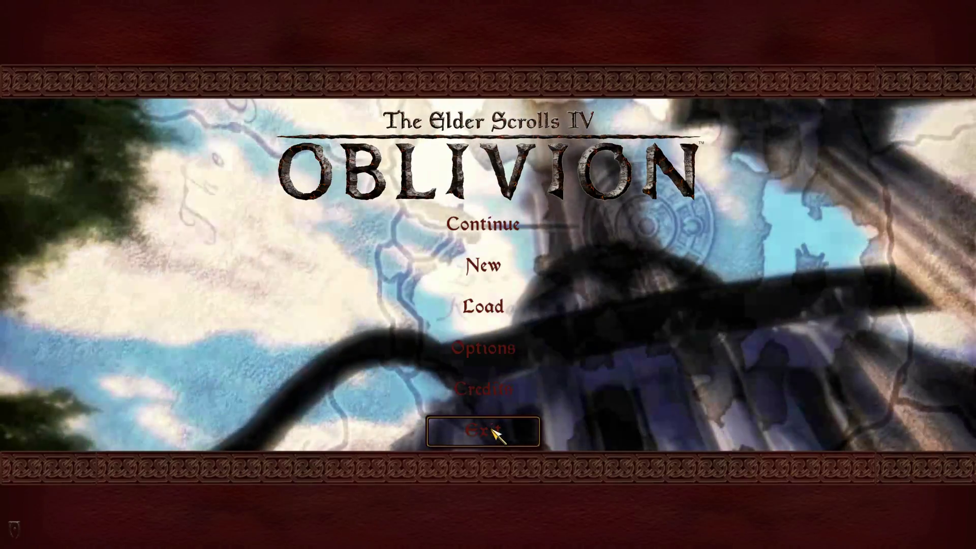
{"action": "left_click", "coordinate": [487, 424]}
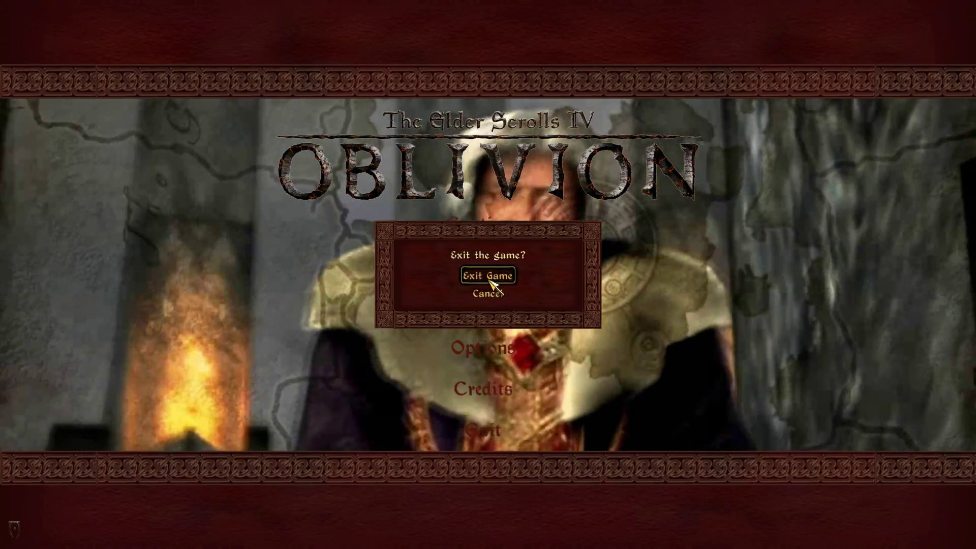
{"action": "left_click", "coordinate": [470, 276]}
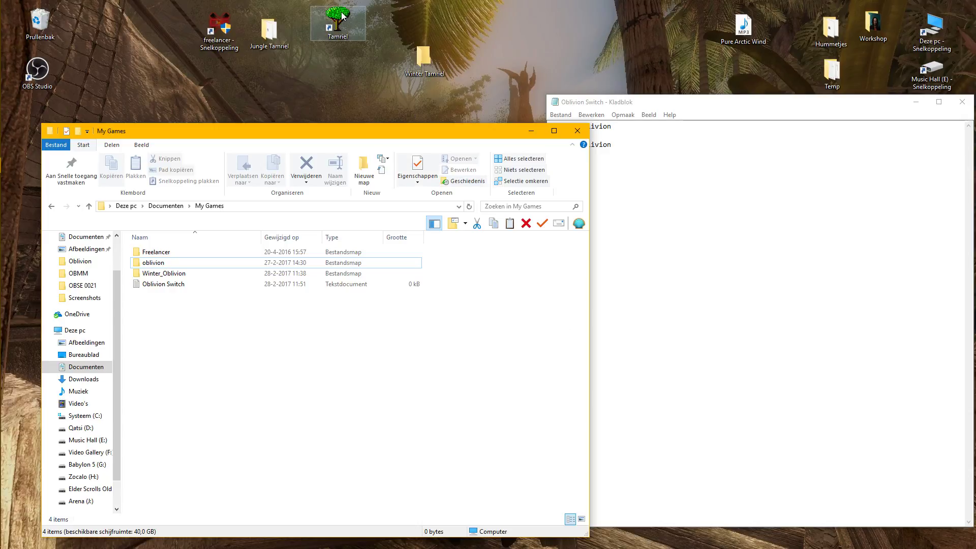
- Move the Tamriel shortcut back into the Jungle Tamriel folder and rename the oblivion folder as Jungle_Oblivion with the name from the note
{"action": "left_click_drag", "start_coordinate": [341, 14], "coordinate": [289, 28]}
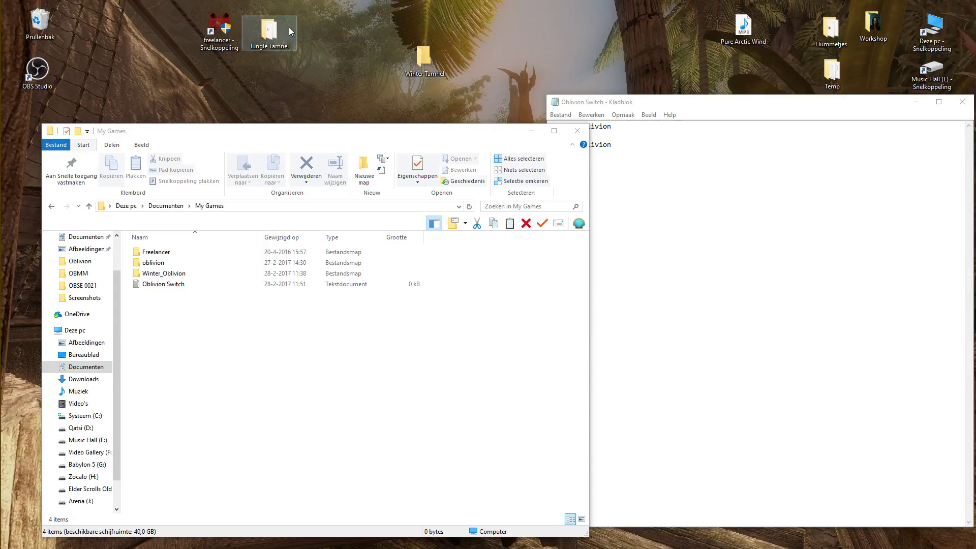
{"action": "left_click", "coordinate": [636, 191]}
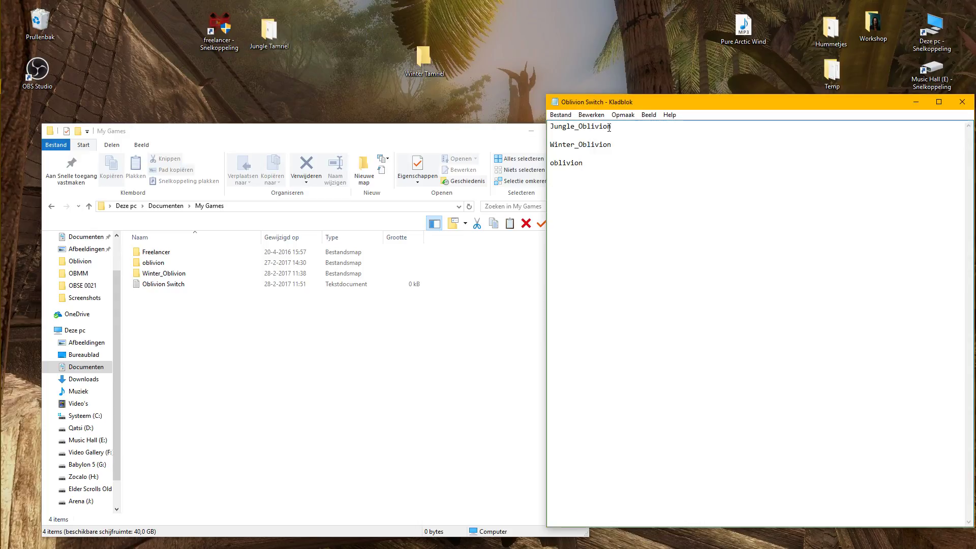
{"action": "left_click_drag", "start_coordinate": [608, 125], "coordinate": [549, 126]}
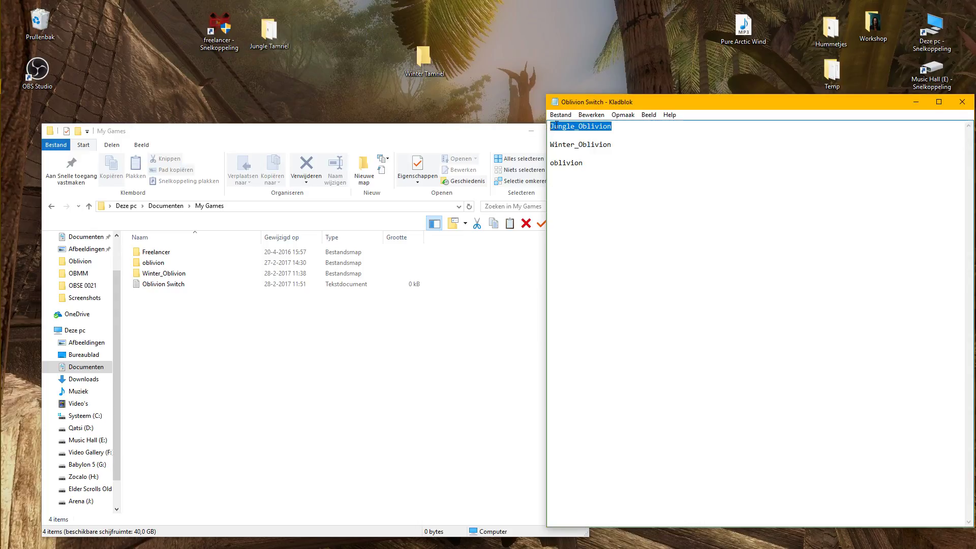
{"action": "right_click", "coordinate": [556, 126]}
{"action": "left_click", "coordinate": [582, 158]}
{"action": "left_click", "coordinate": [154, 262]}
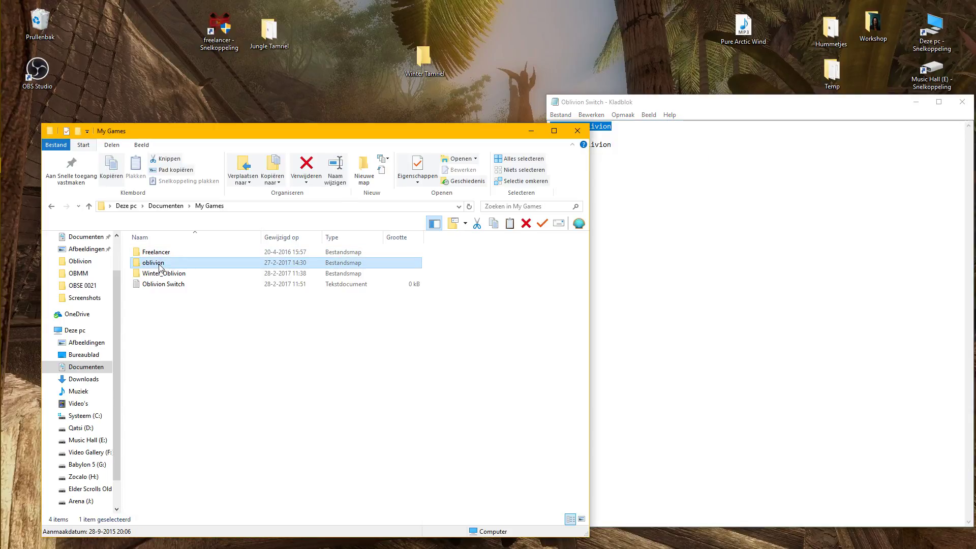
{"action": "left_click", "coordinate": [159, 265]}
{"action": "right_click", "coordinate": [159, 264]}
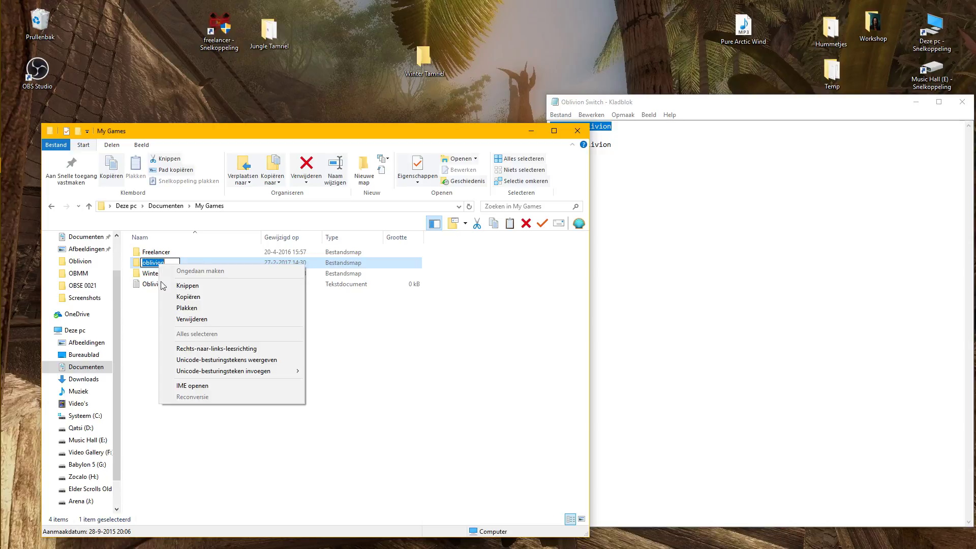
{"action": "left_click", "coordinate": [179, 309]}
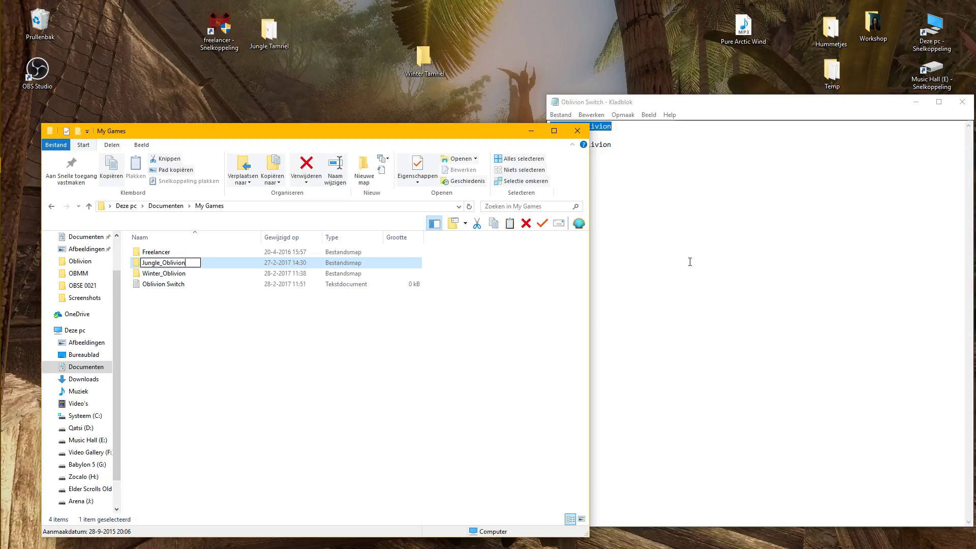
{"action": "left_click", "coordinate": [600, 188]}
- Rename the Winter_Oblivion folder in My Games as oblivion, copying the name from the Oblivion Switch note
{"action": "left_click_drag", "start_coordinate": [584, 162], "coordinate": [544, 161]}
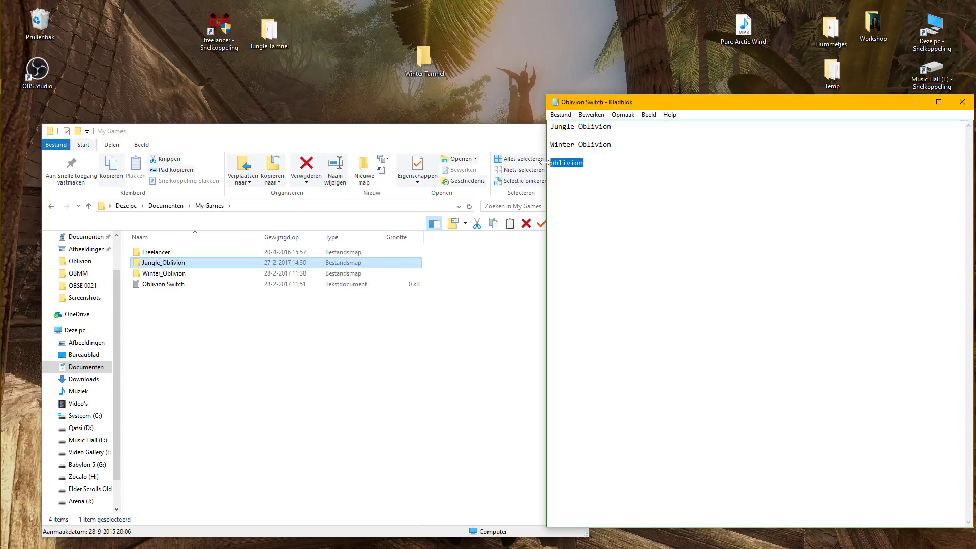
{"action": "right_click", "coordinate": [561, 165]}
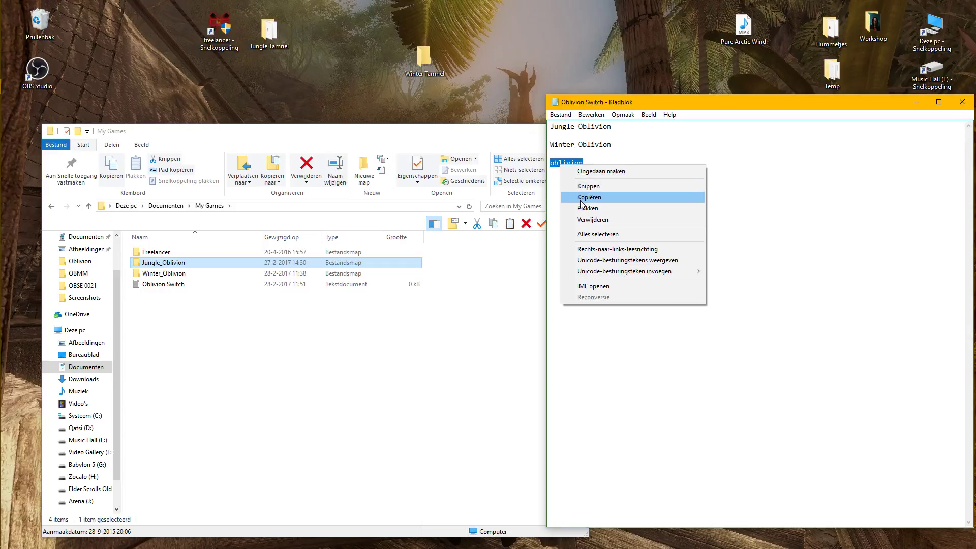
{"action": "left_click", "coordinate": [588, 197]}
{"action": "left_click", "coordinate": [174, 275]}
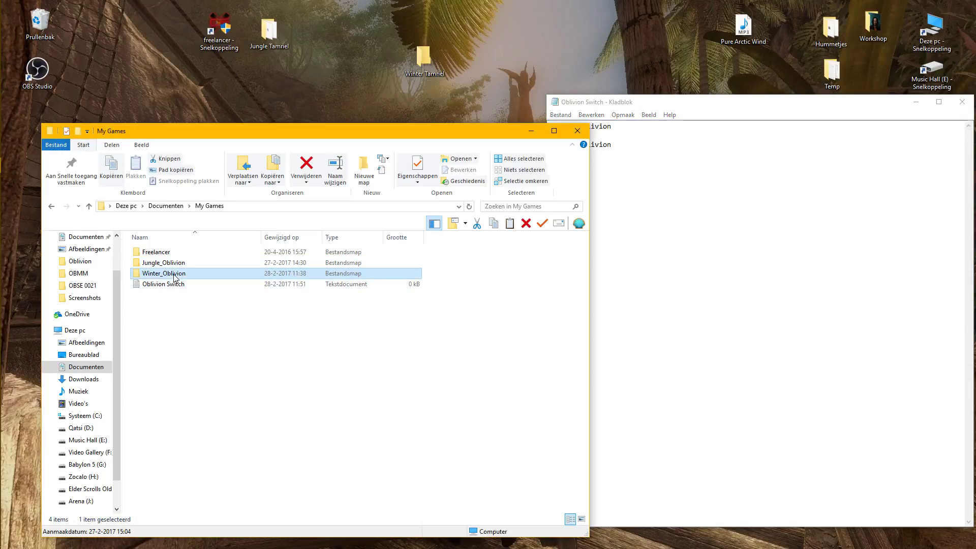
{"action": "left_click", "coordinate": [173, 274]}
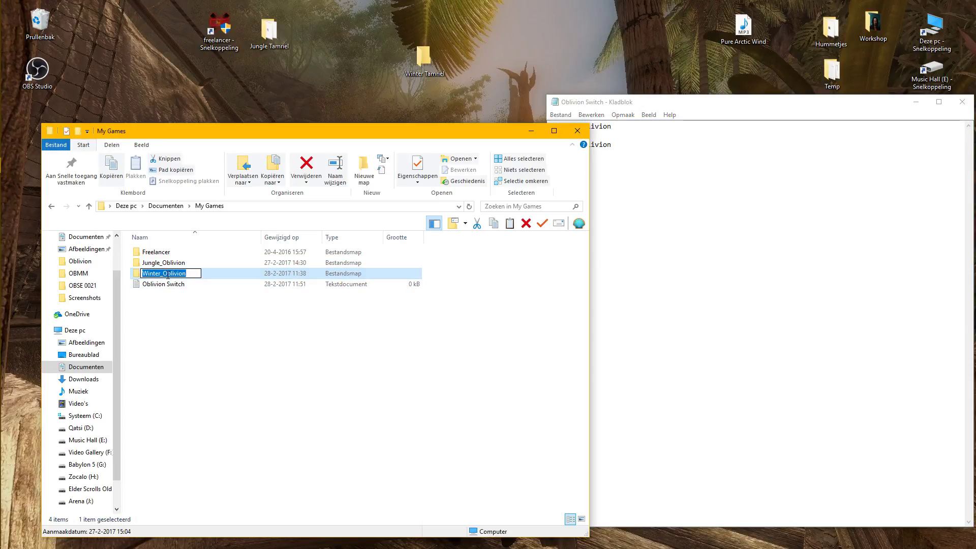
{"action": "right_click", "coordinate": [168, 275]}
{"action": "left_click", "coordinate": [188, 320]}
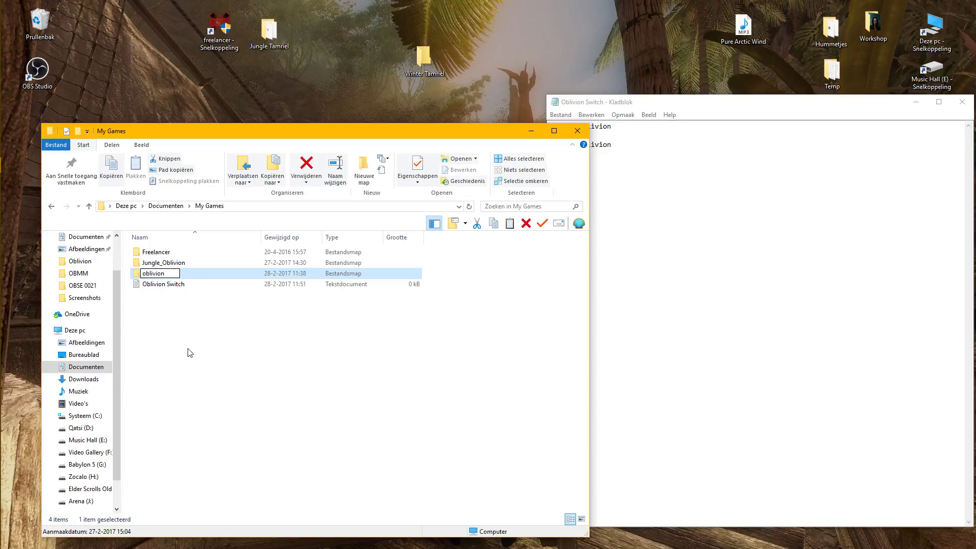
{"action": "left_click", "coordinate": [188, 353]}
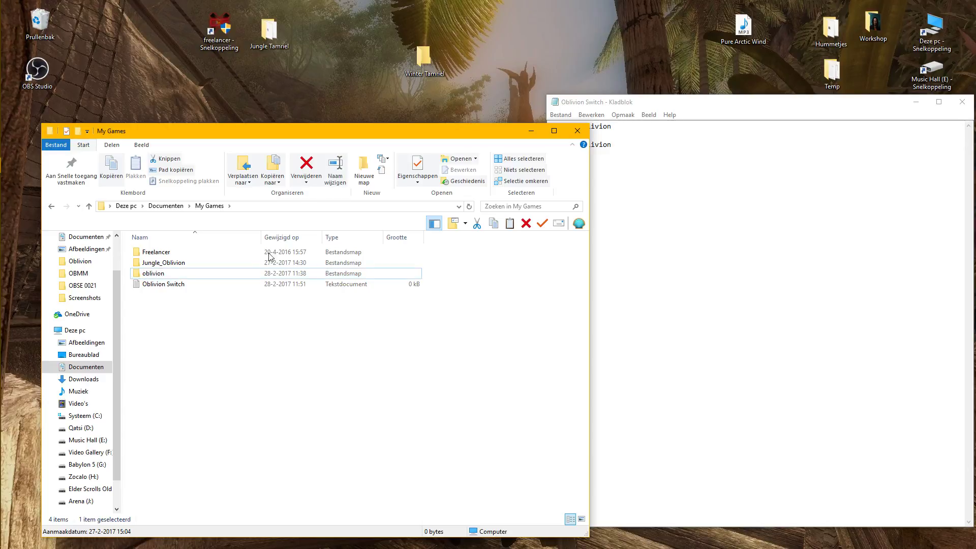
- Move the Winter Tamriel shortcut out of the Winter Tamriel folder onto the desktop and close the folder
{"action": "double_click", "coordinate": [422, 51]}
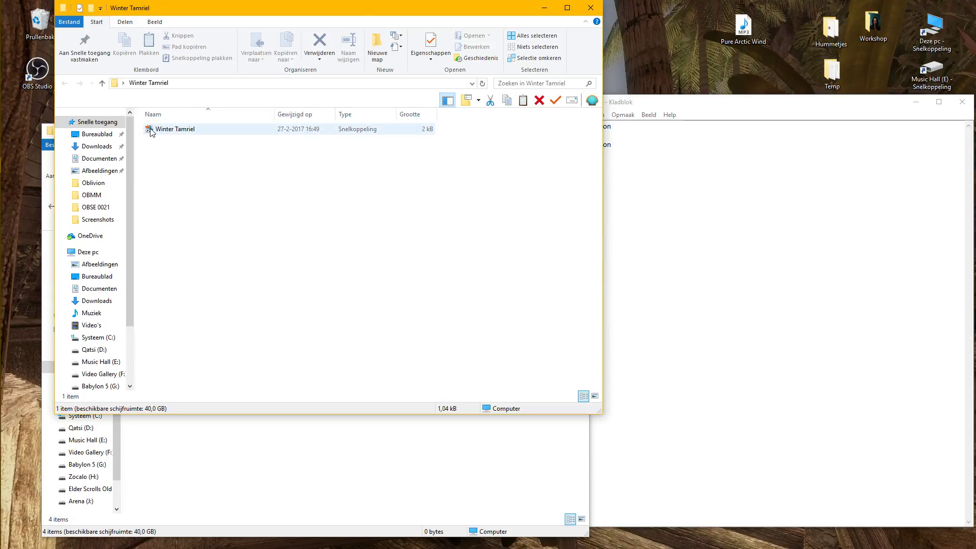
{"action": "left_click_drag", "start_coordinate": [150, 131], "coordinate": [642, 68]}
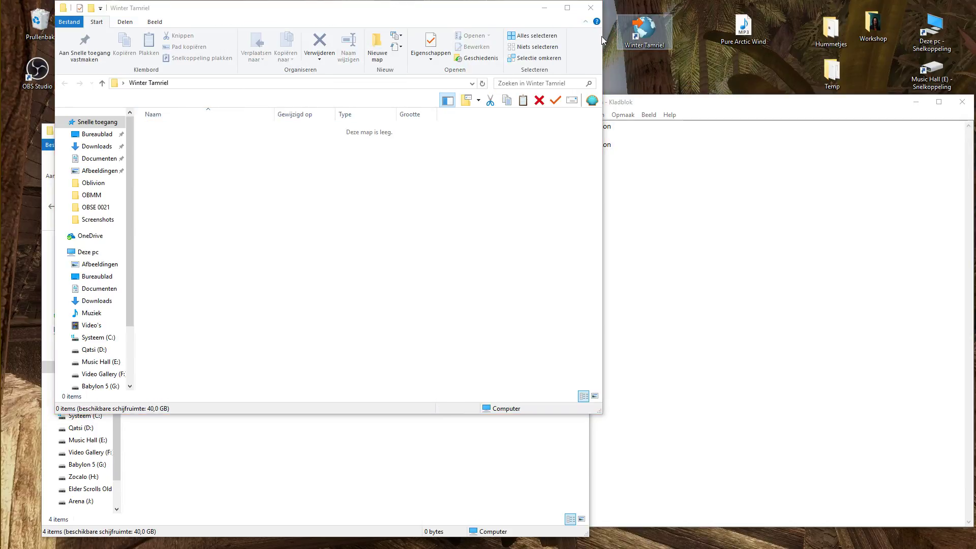
{"action": "left_click", "coordinate": [590, 3]}
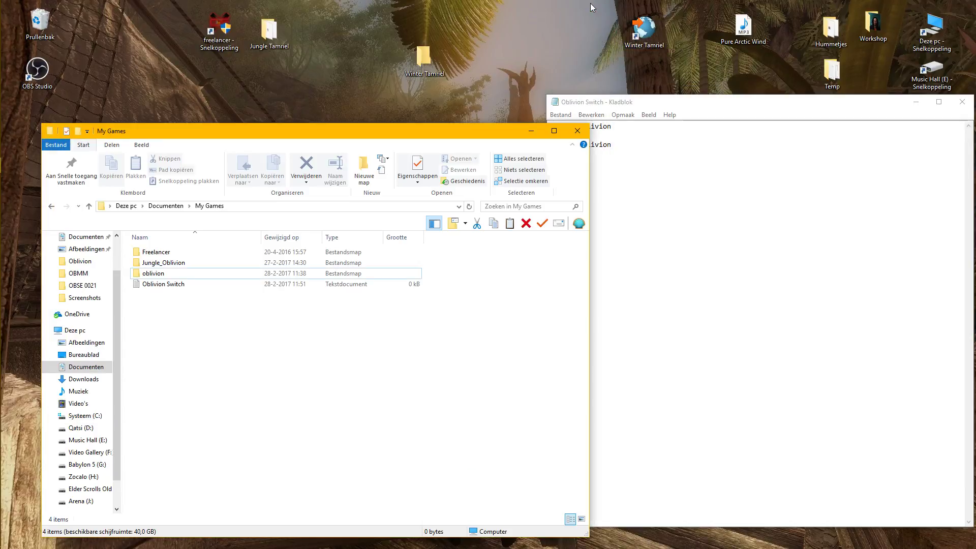
- Save the Oblivion Switch note, and close both the note and the My Games folder
{"action": "left_click", "coordinate": [707, 98]}
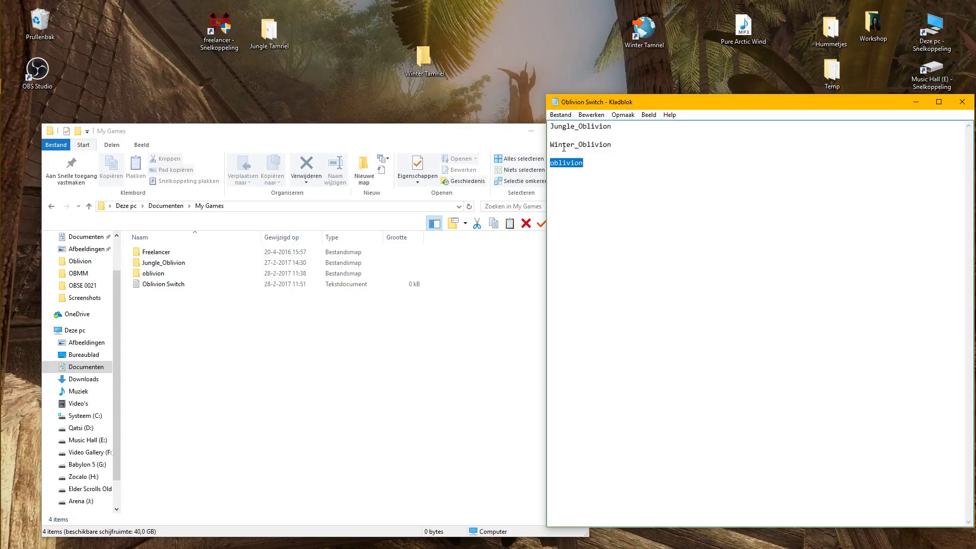
{"action": "left_click", "coordinate": [580, 194]}
{"action": "left_click", "coordinate": [561, 115]}
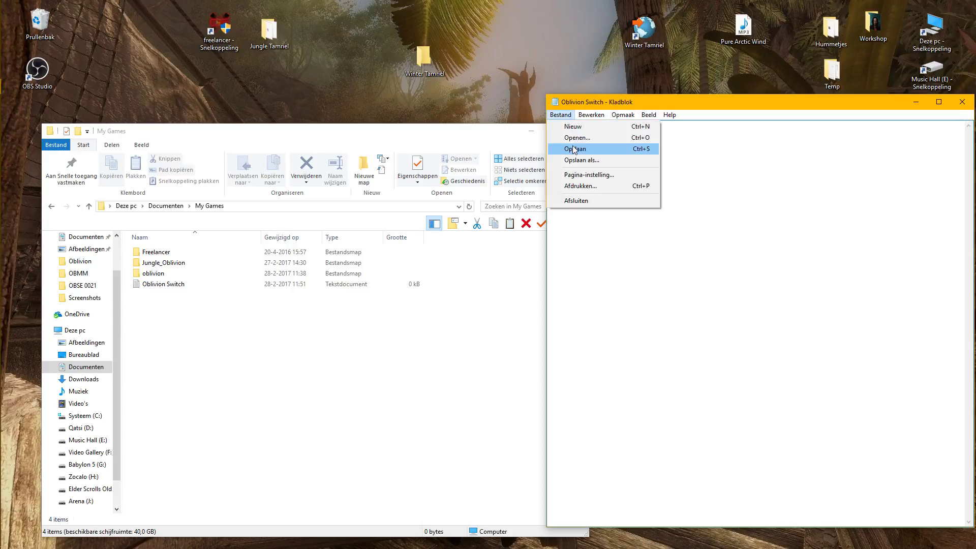
{"action": "left_click", "coordinate": [574, 149]}
{"action": "left_click", "coordinate": [961, 102]}
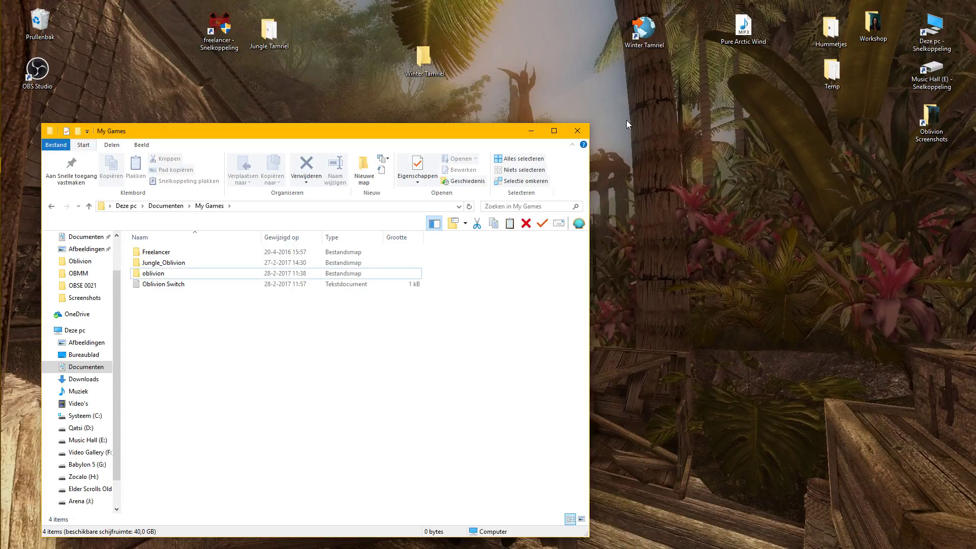
{"action": "left_click", "coordinate": [578, 133]}
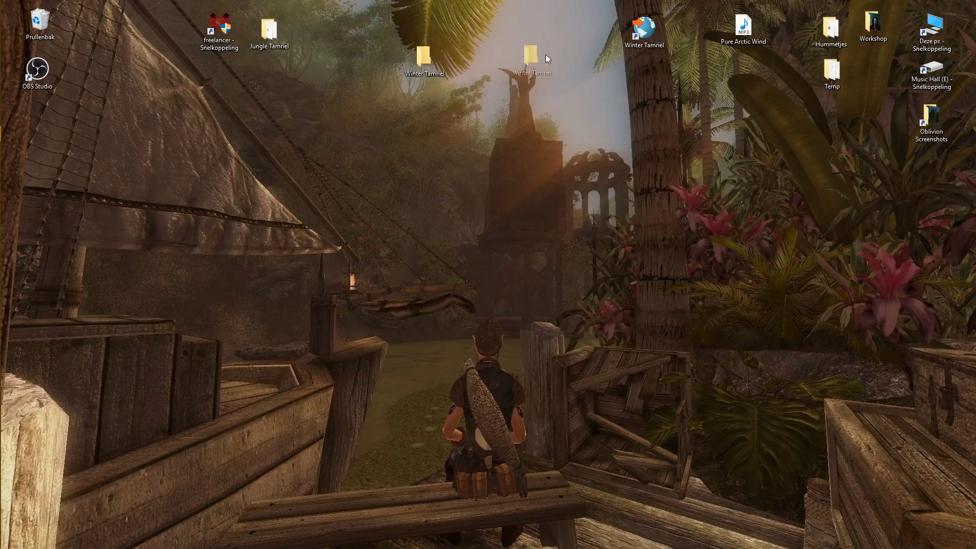
- Rearrange the desktop with the Jungle and Winter Tamriel folders beside Pure Arctic Wind and the Winter Tamriel shortcut beside the freelancer shortcut
{"action": "left_click_drag", "start_coordinate": [709, 25], "coordinate": [707, 24]}
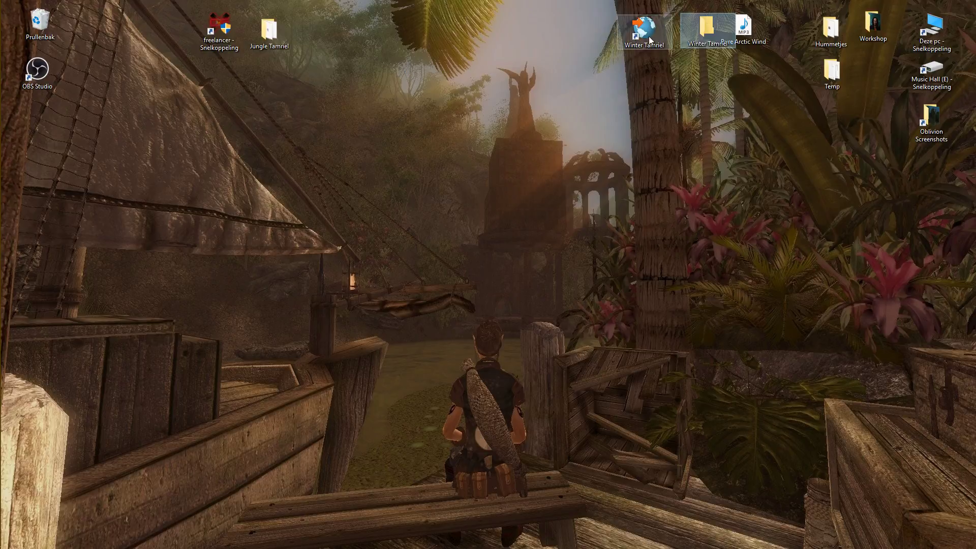
{"action": "left_click_drag", "start_coordinate": [644, 32], "coordinate": [672, 29]}
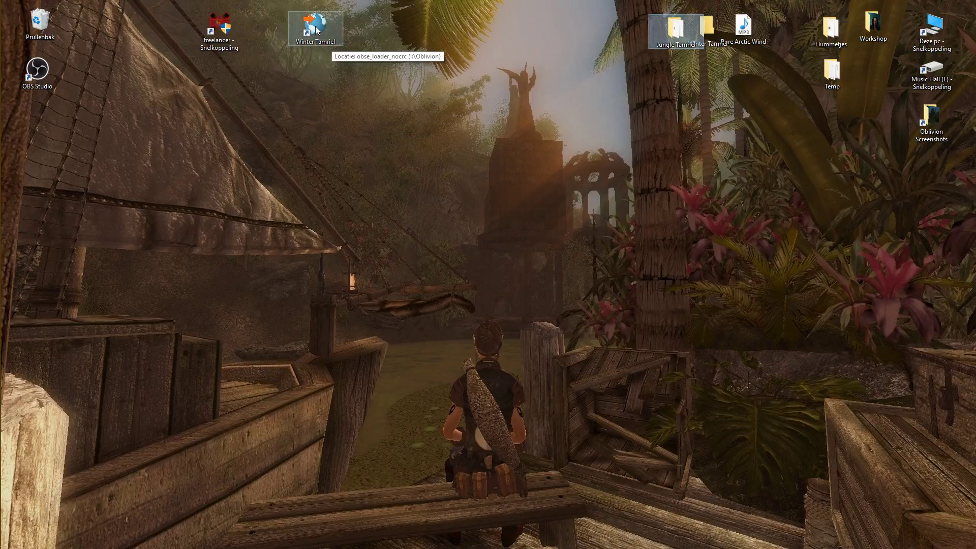
{"action": "left_click_drag", "start_coordinate": [319, 34], "coordinate": [278, 38]}
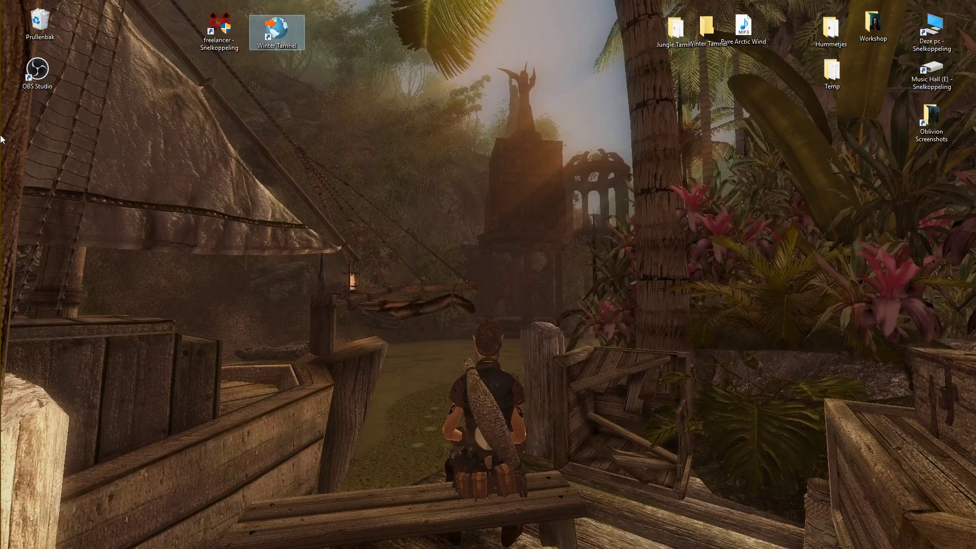
{"action": "mouse_move", "coordinate": [1, 149]}
{"action": "left_click", "coordinate": [119, 145]}
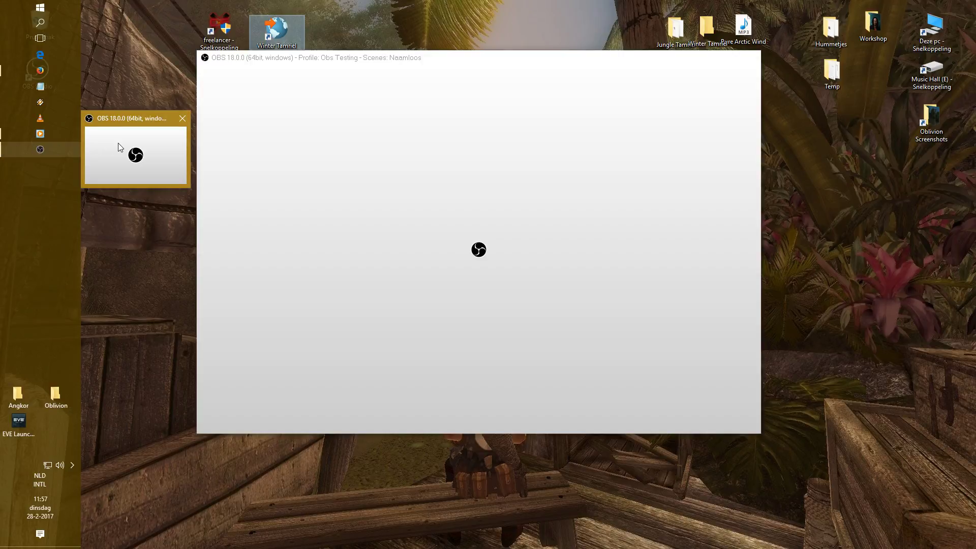